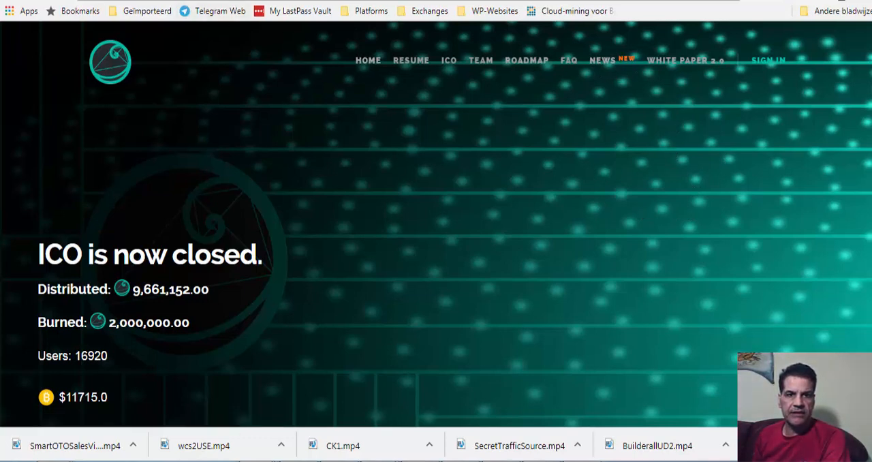
# Bring the Telegram Web tab forward to read the FiCoin whitepaper announcement
pyautogui.hotkey('ctrl', 'Tab')
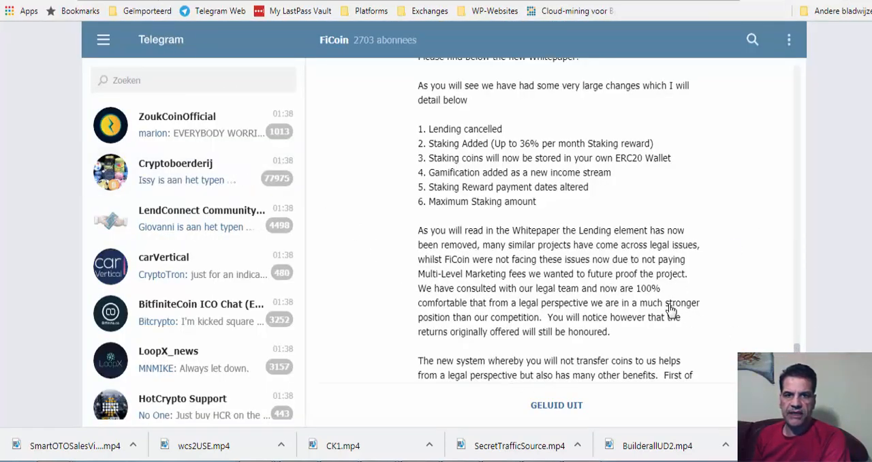
pyautogui.moveTo(559, 273)
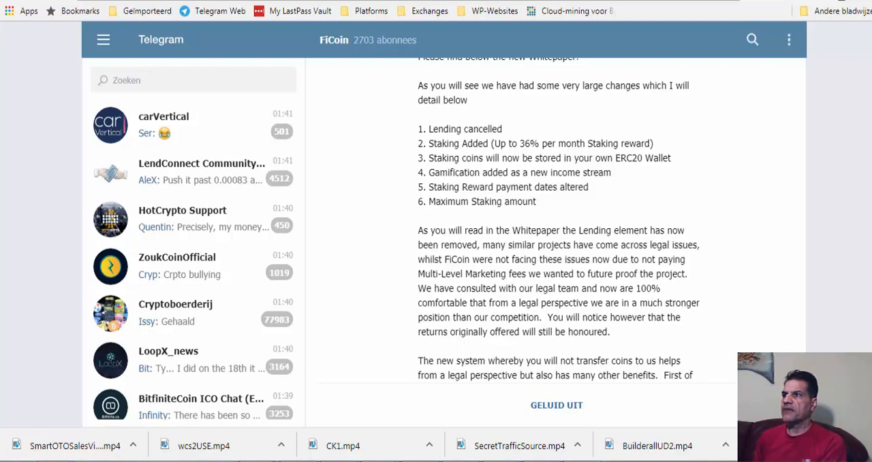
# Switch to the white_paper.pdf window showing the Strategy 1 staking page
pyautogui.hotkey('alt', 'Tab')
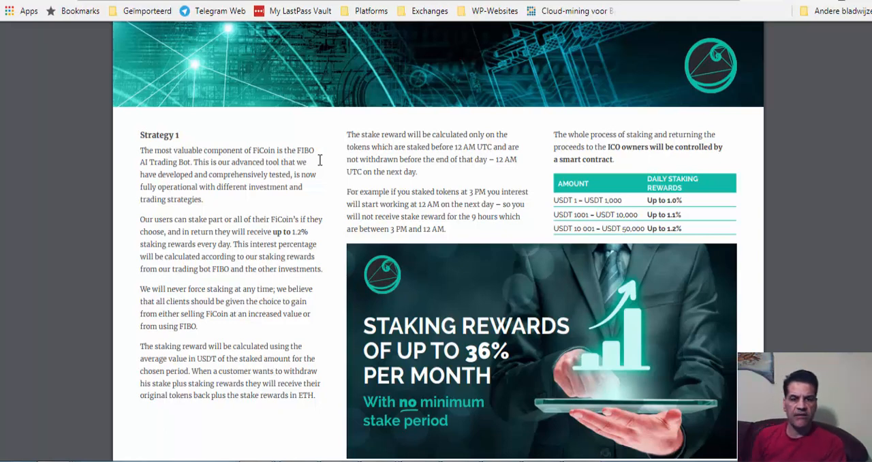
pyautogui.scroll(-1, 457, 245)
pyautogui.scroll(-4, 315, 312)
pyautogui.scroll(-3, 314, 305)
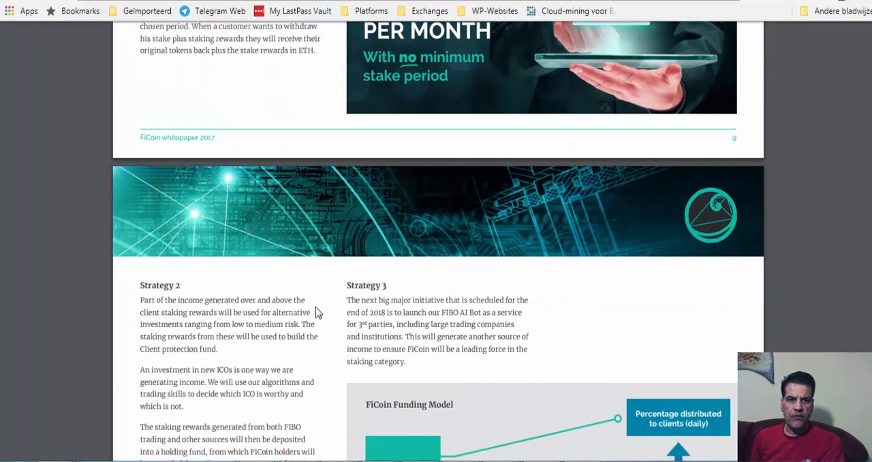
pyautogui.scroll(-2, 314, 305)
pyautogui.scroll(-1, 316, 308)
pyautogui.scroll(-1, 316, 308)
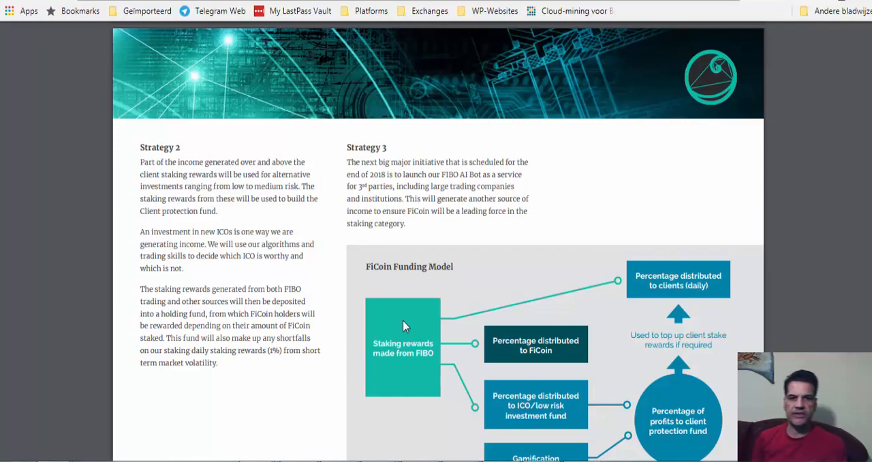
pyautogui.scroll(-3, 427, 300)
pyautogui.scroll(-4, 427, 303)
pyautogui.scroll(-3, 426, 302)
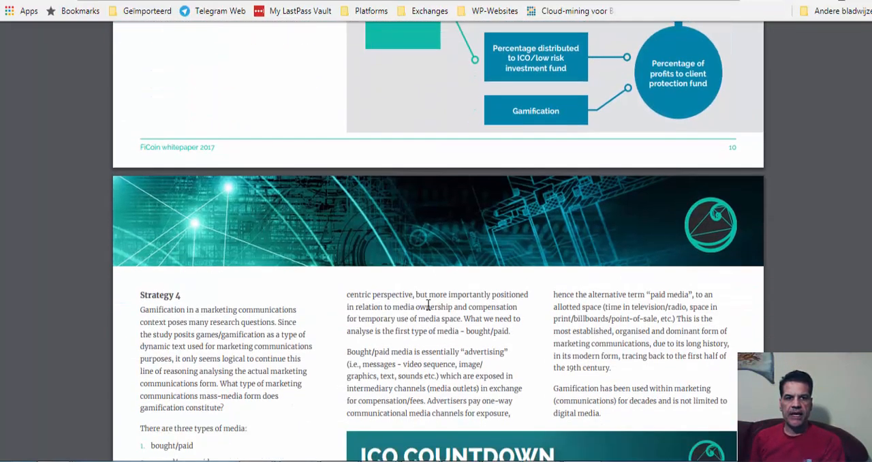
pyautogui.scroll(-2, 427, 305)
pyautogui.scroll(-2, 427, 305)
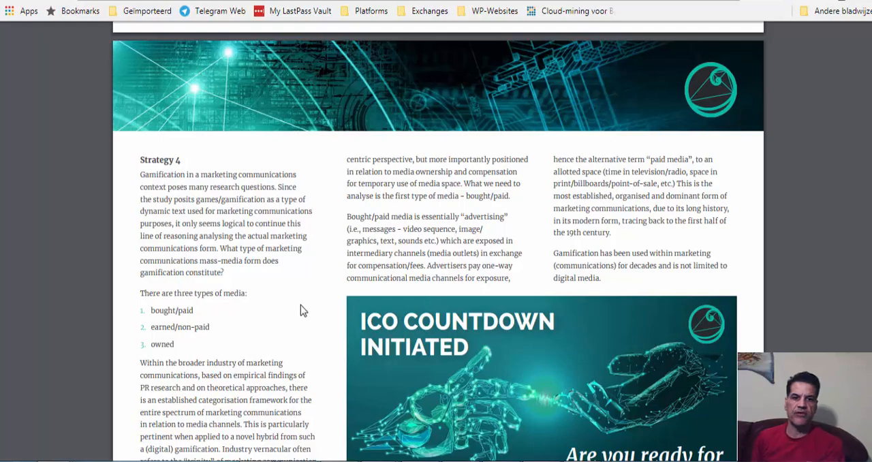
pyautogui.scroll(-2, 338, 321)
pyautogui.scroll(-3, 339, 320)
pyautogui.scroll(-3, 339, 320)
pyautogui.scroll(-1, 338, 324)
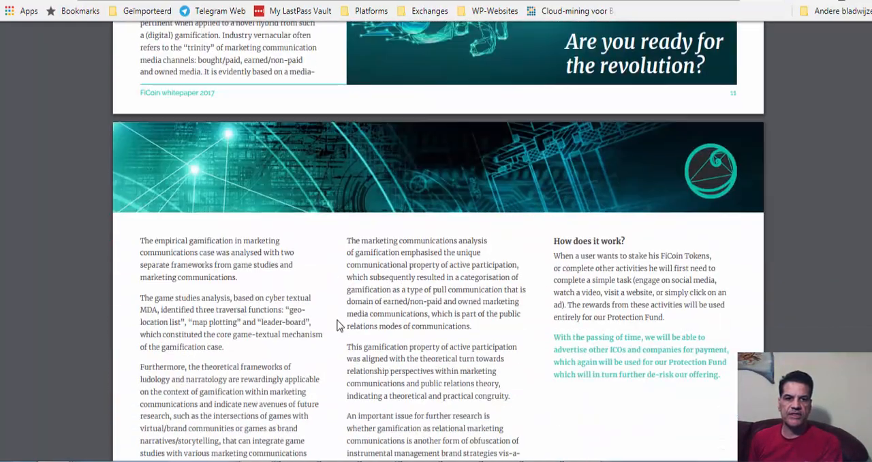
pyautogui.scroll(-4, 338, 325)
pyautogui.scroll(-3, 339, 325)
pyautogui.scroll(-3, 338, 324)
pyautogui.scroll(-3, 339, 325)
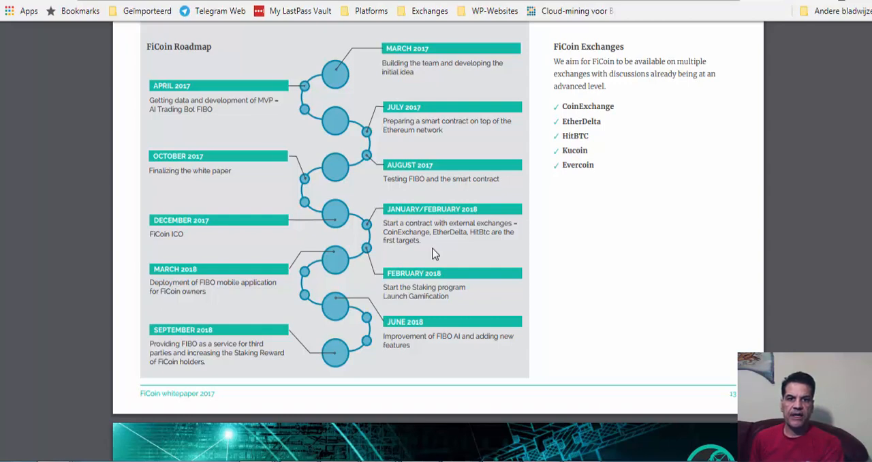
pyautogui.scroll(-1, 435, 253)
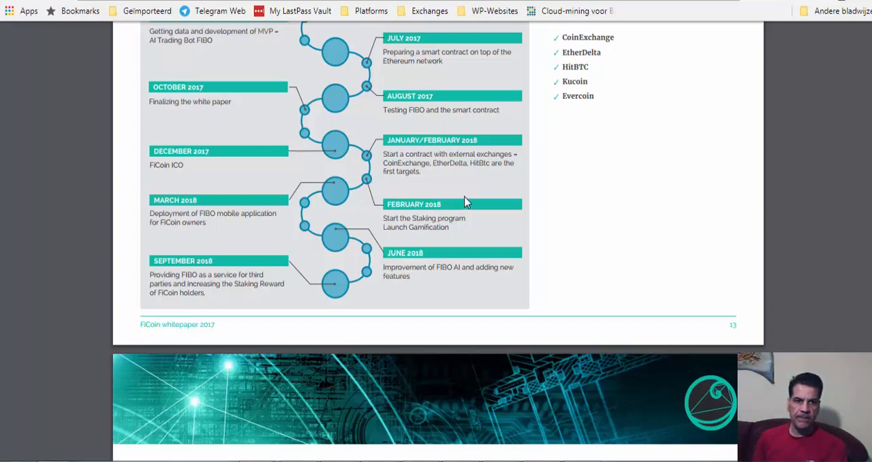
pyautogui.scroll(-8, 485, 222)
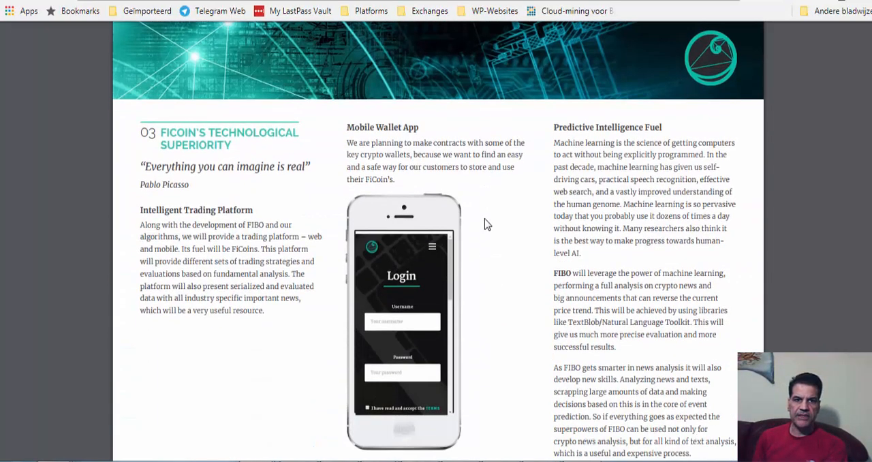
pyautogui.scroll(-5, 485, 222)
pyautogui.scroll(5, 485, 222)
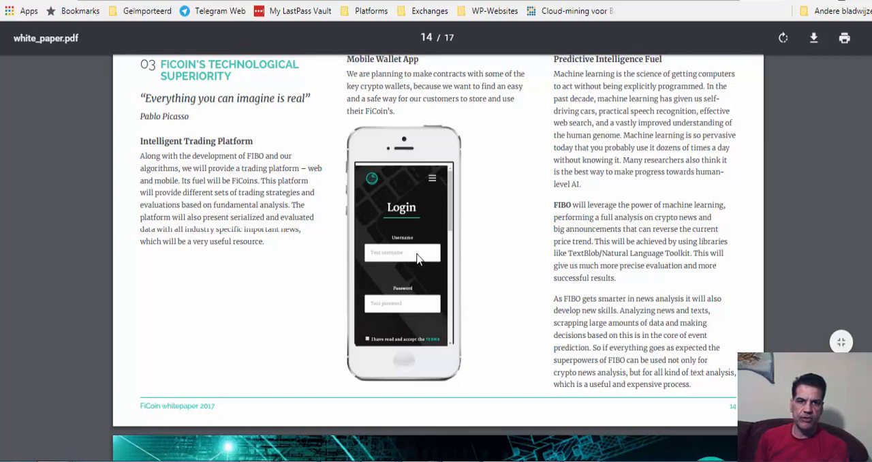
pyautogui.scroll(2, 426, 257)
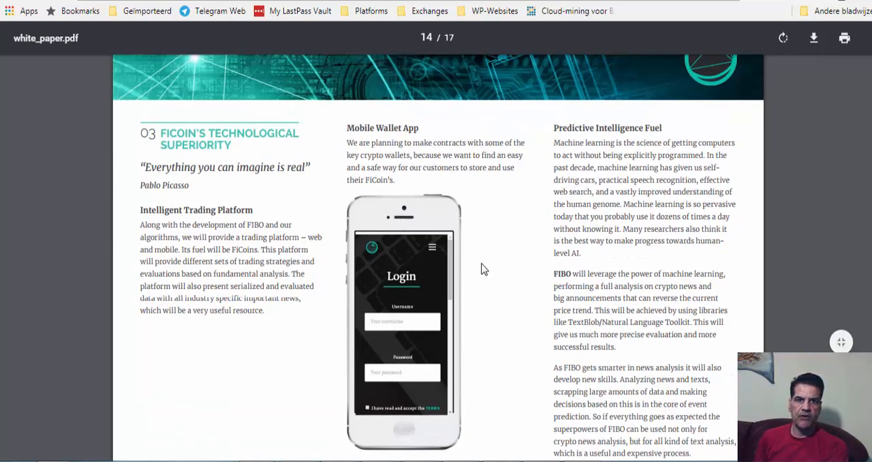
pyautogui.scroll(-3, 483, 268)
pyautogui.scroll(-5, 484, 268)
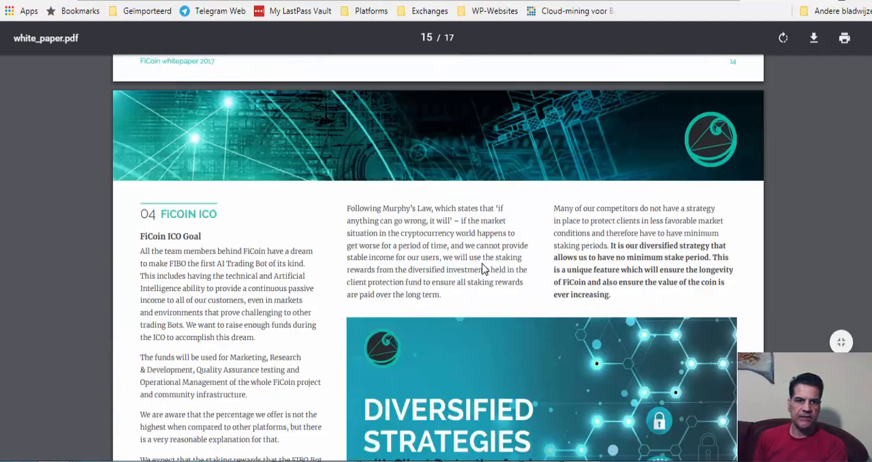
pyautogui.scroll(-4, 484, 268)
pyautogui.scroll(-4, 484, 269)
pyautogui.scroll(-3, 483, 269)
pyautogui.scroll(-3, 484, 268)
pyautogui.scroll(-2, 483, 268)
pyautogui.scroll(-5, 483, 269)
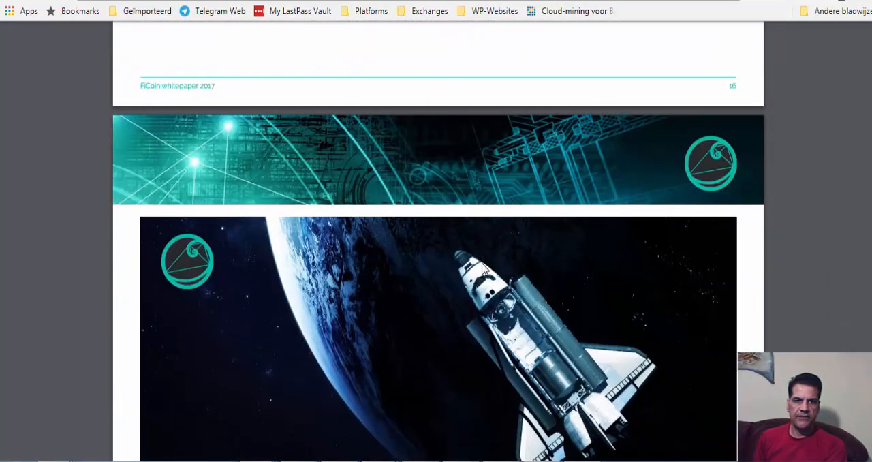
pyautogui.scroll(-3, 483, 269)
pyautogui.scroll(-1, 482, 268)
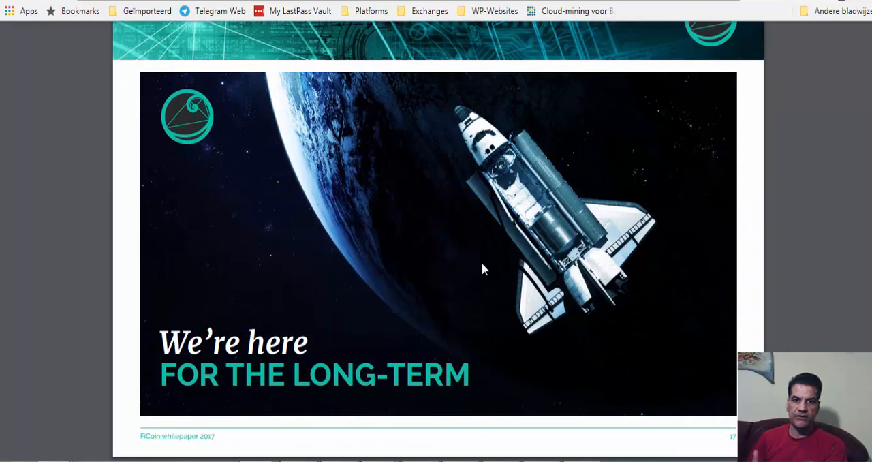